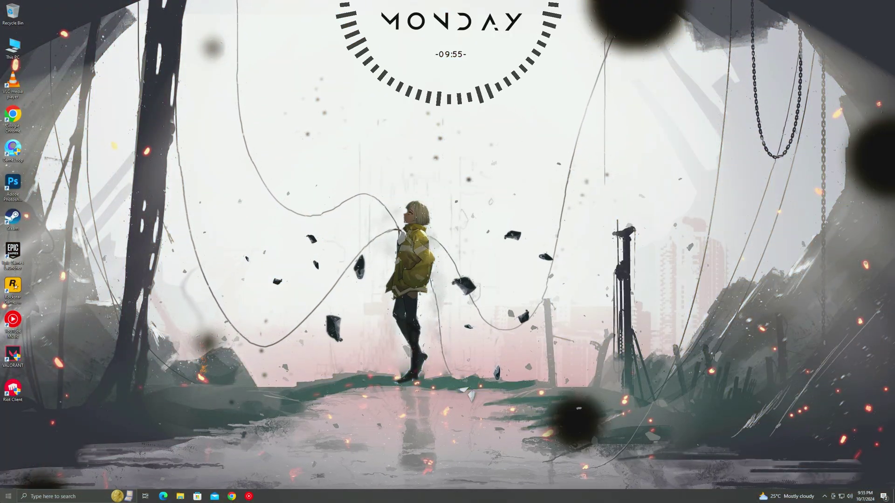
Step: Set Windows visual effects to best performance, keeping only smooth font edges, mouse pointer shadows and saved taskbar thumbnail previews, and apply
key("super")
type("performance")
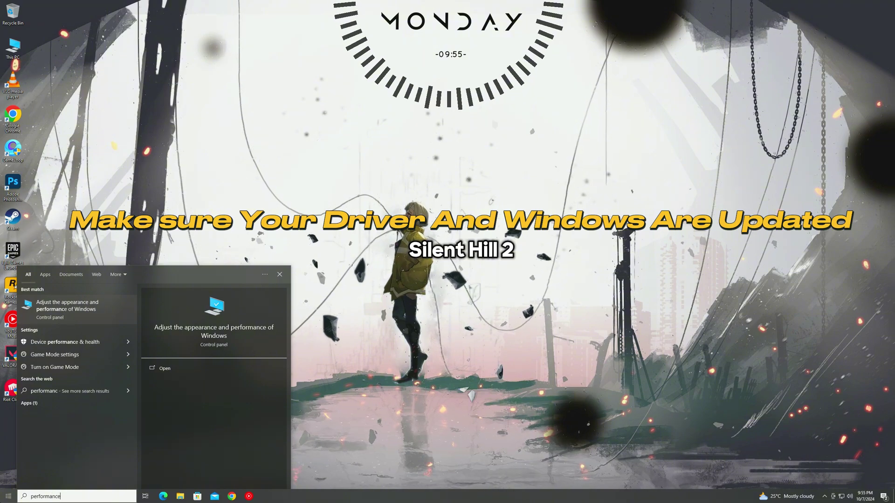
left_click(53, 304)
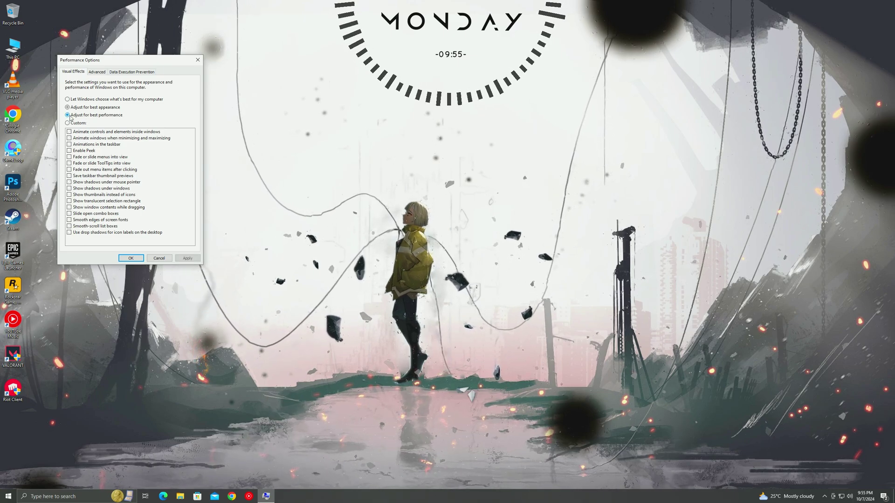
left_click(69, 220)
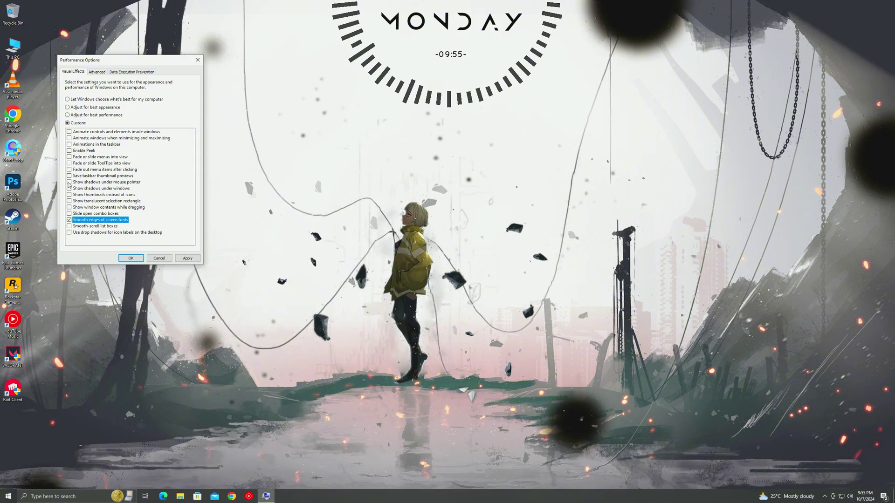
left_click(69, 182)
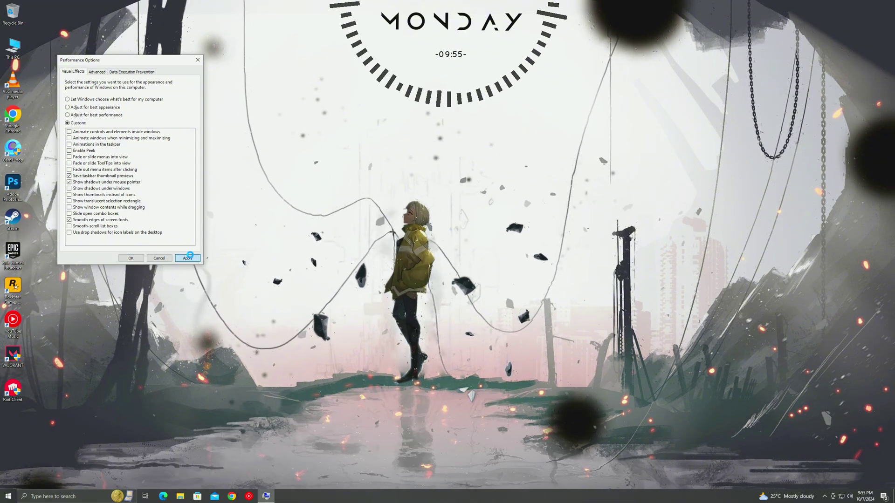
left_click(131, 259)
Step: Search Windows for "ms config" and open System Configuration
left_click(9, 497)
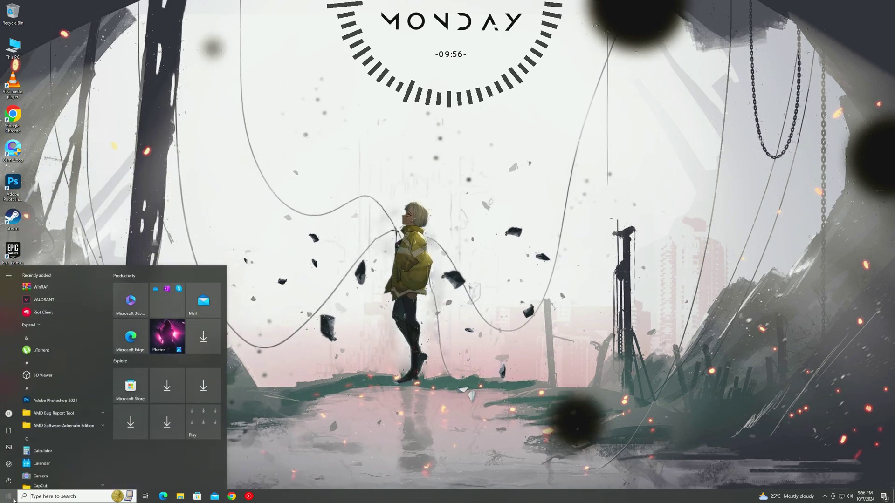
type("ms config")
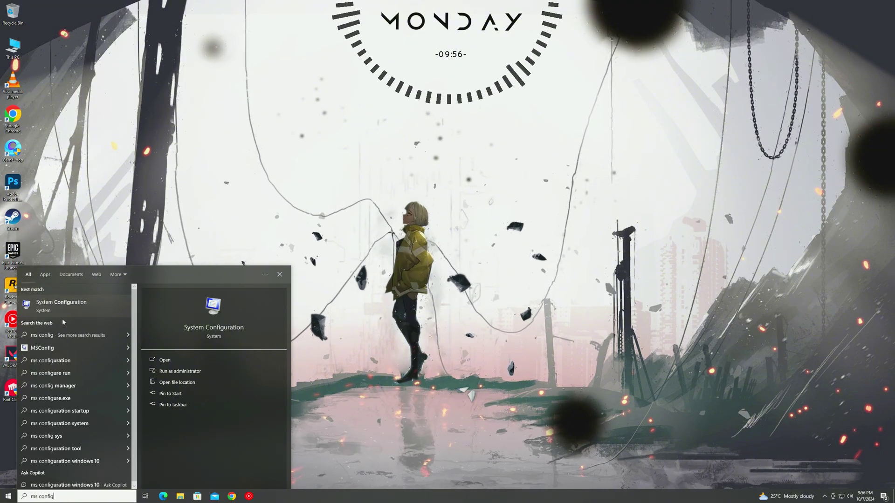
left_click(49, 313)
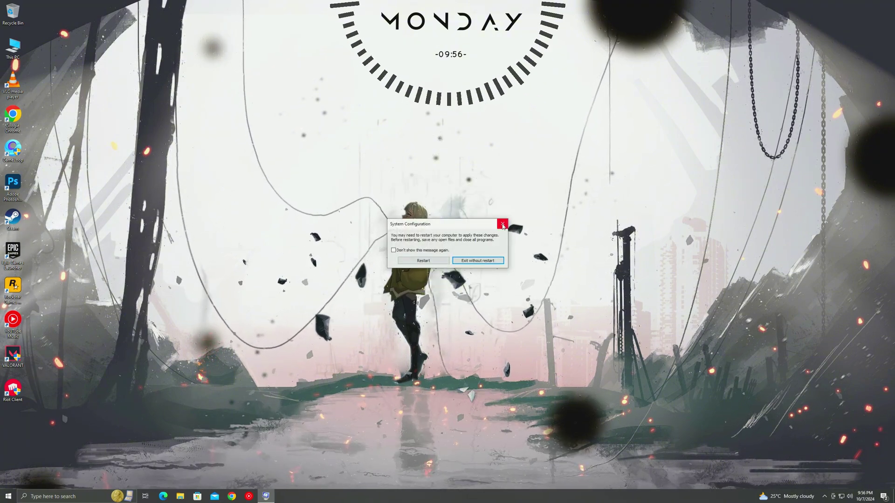
Step: Find the Defragment and Optimize Drives tool by searching for "disk" and optimize the HDD 500GB (E:) drive
left_click(8, 497)
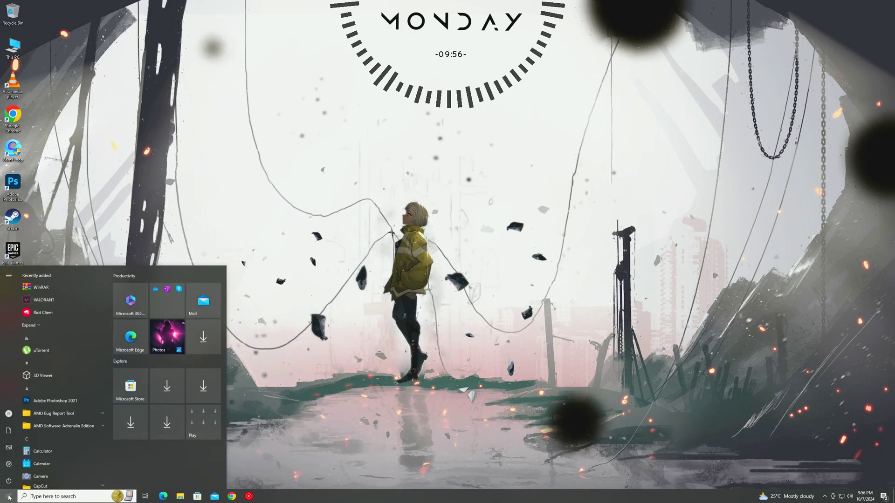
type("disk")
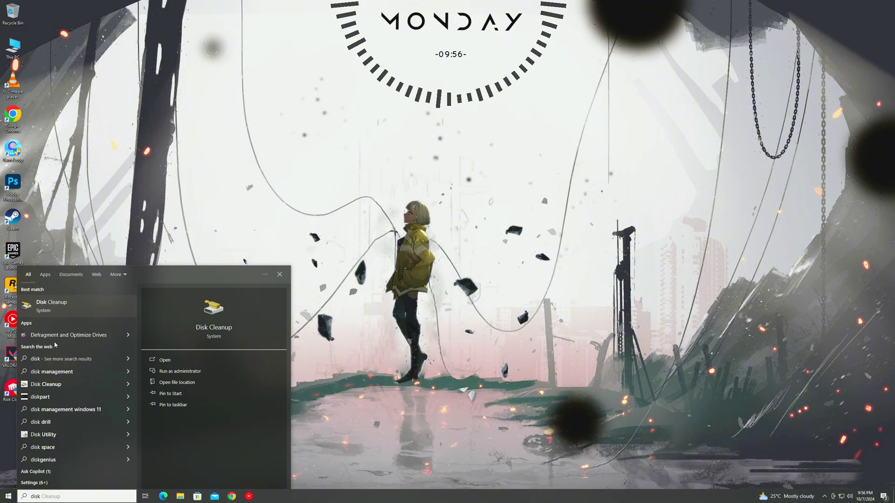
key("Escape")
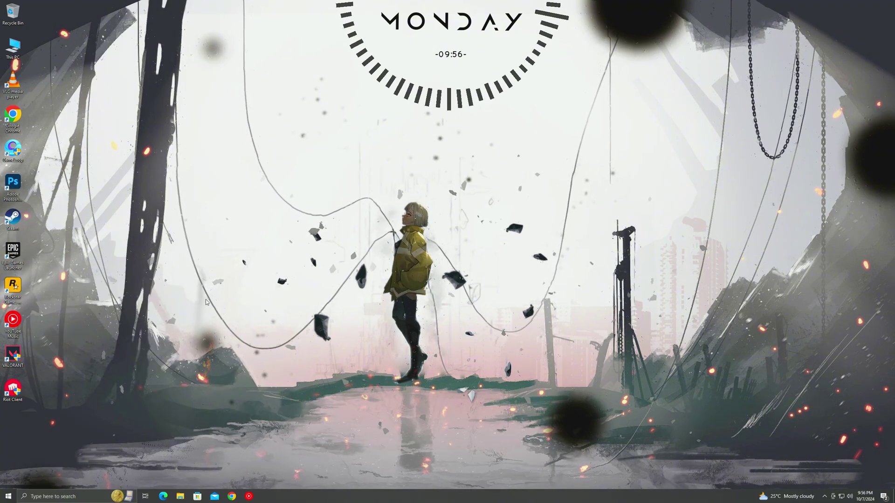
left_click(394, 232)
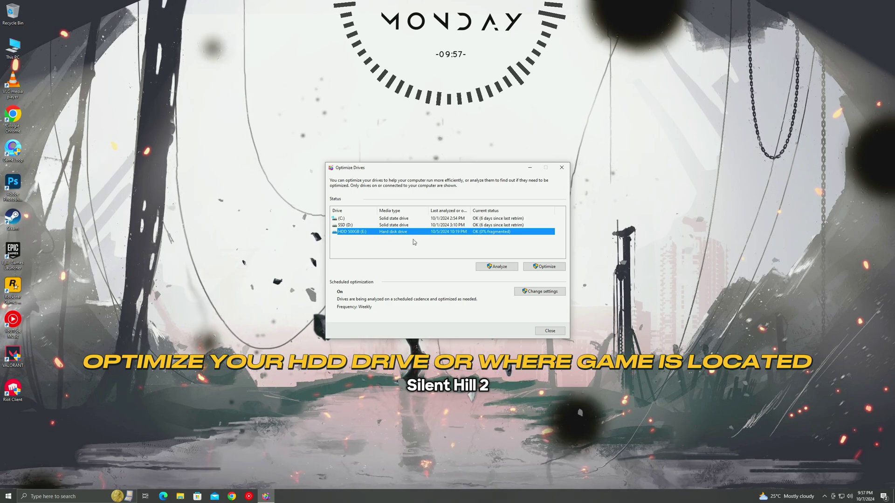
left_click(541, 268)
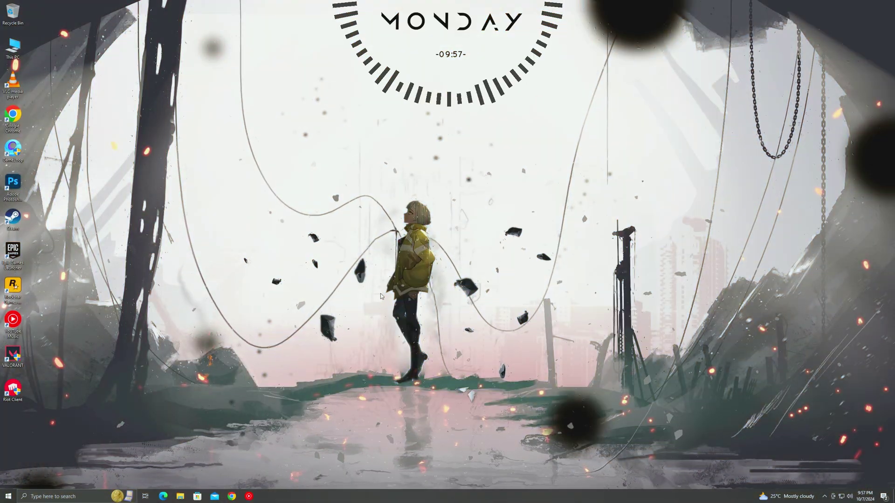
Step: Open the Windows Temp folder by running "temp"
key("super+r")
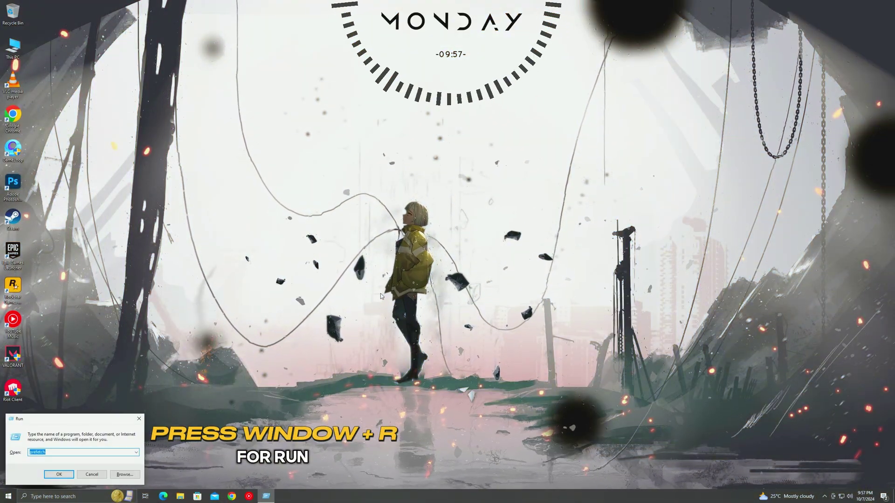
type("t")
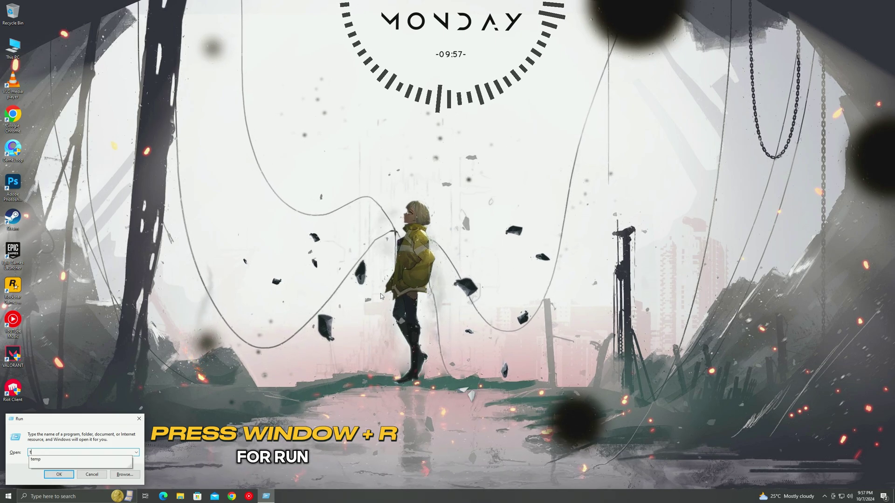
type("emp")
key("Return")
Step: Delete all files in the Windows Temp folder and close the folder window
left_click_drag(418, 346, 317, 158)
right_click(314, 172)
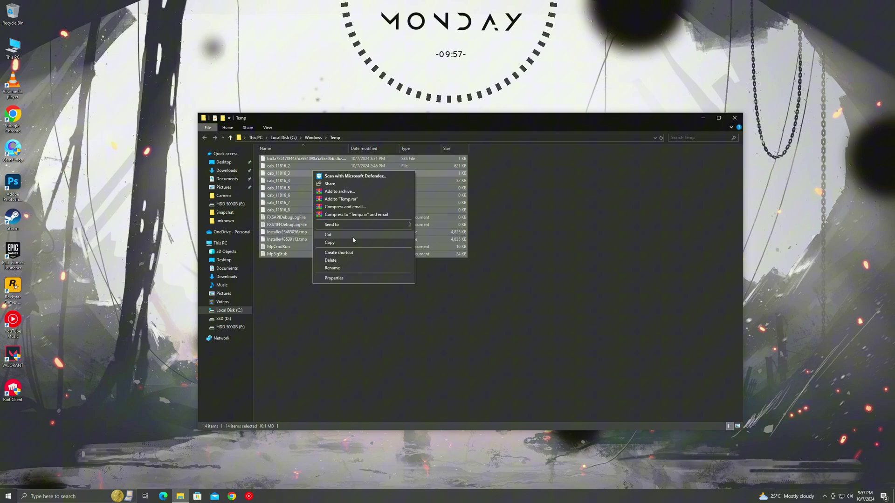
left_click(342, 261)
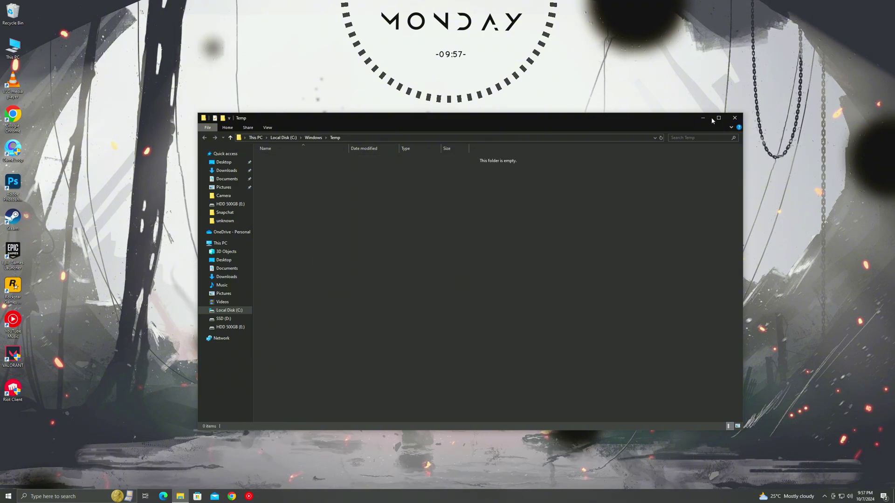
left_click(733, 118)
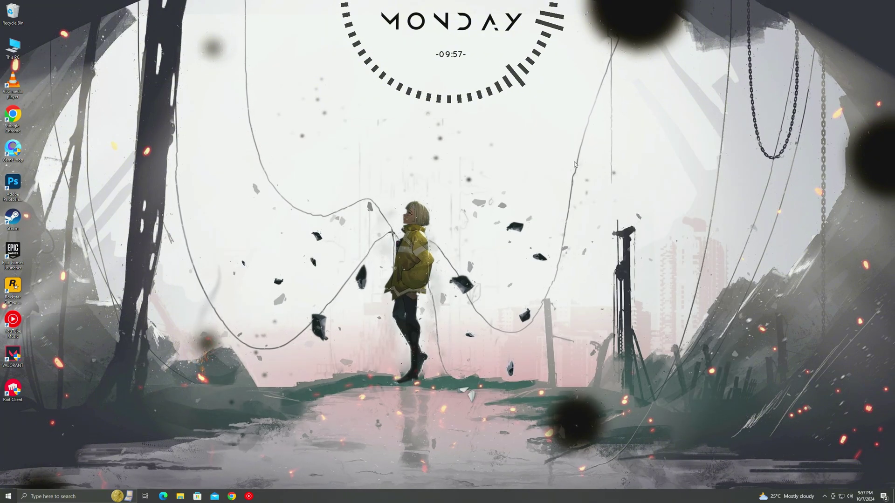
Step: Open the user's local Temp folder by running "%temp%"
key("super+r")
key("BackSpace")
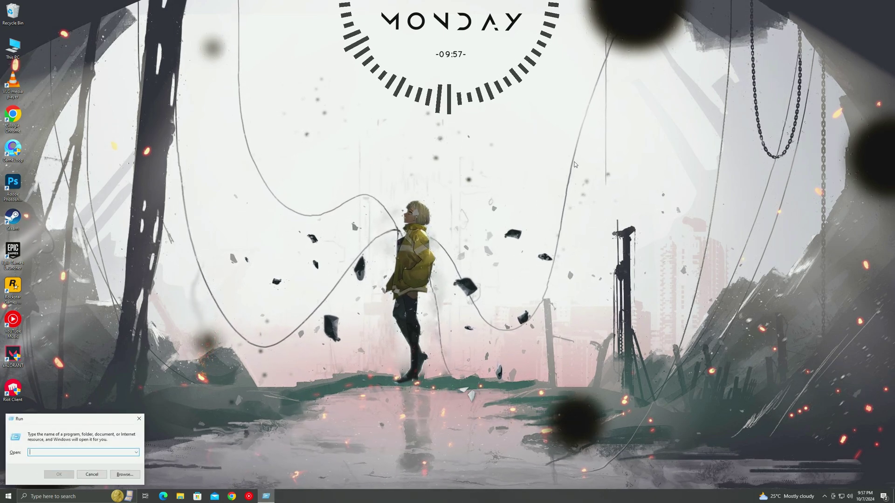
type("%")
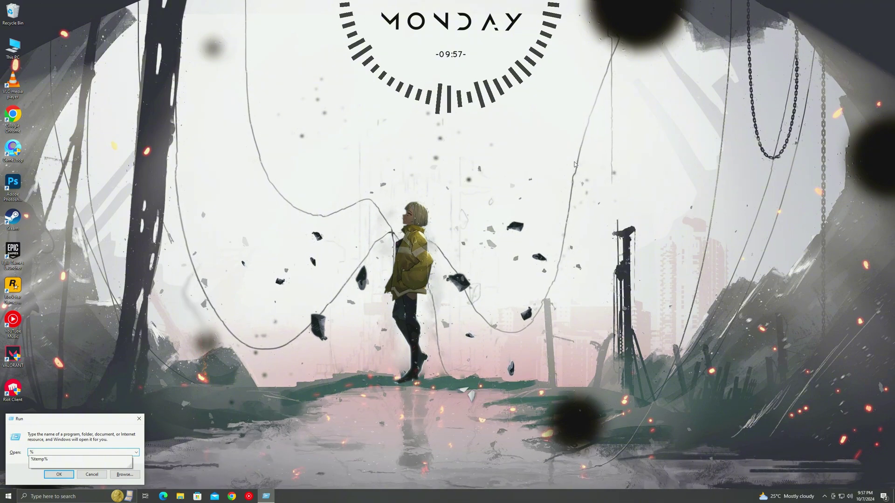
type("temp%")
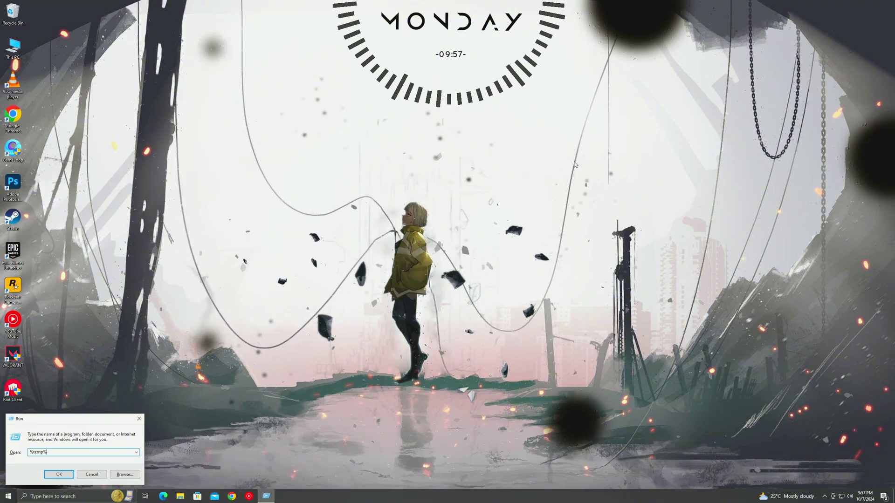
key("Return")
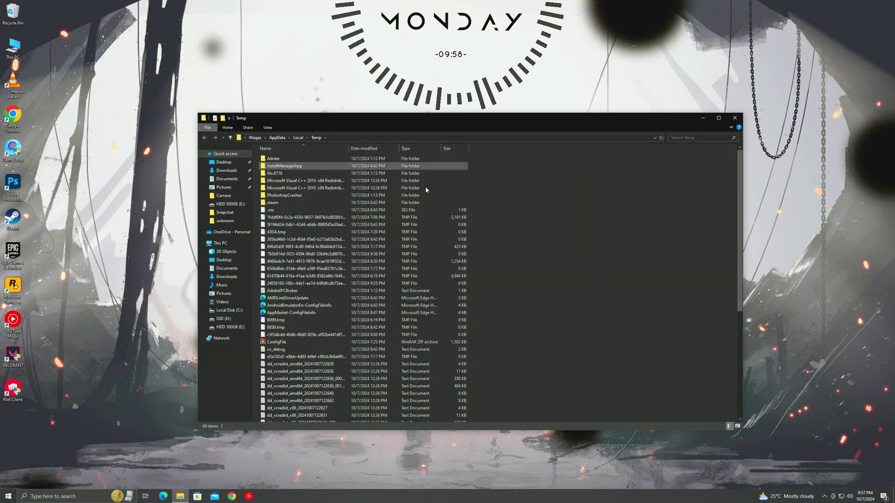
Step: Delete everything in the local Temp folder, retrying and skipping files in use, cancel the remaining deletions and close the folder
left_click(333, 270)
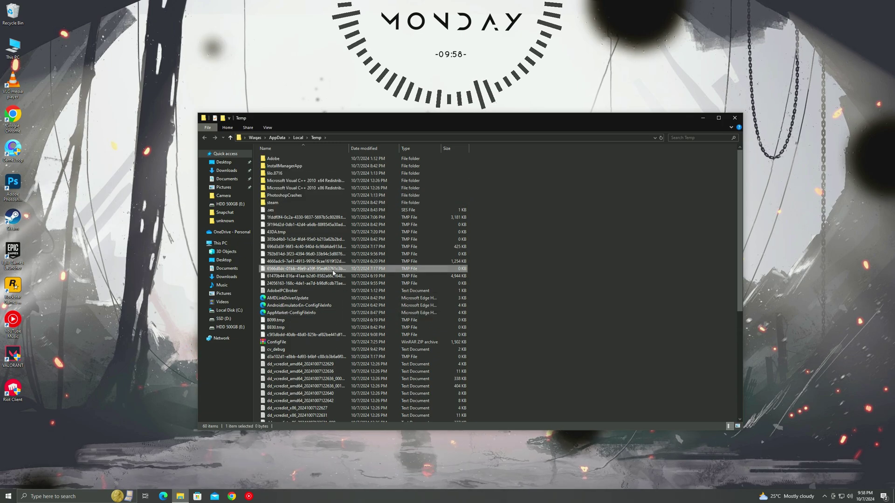
key("ctrl+a")
right_click(334, 248)
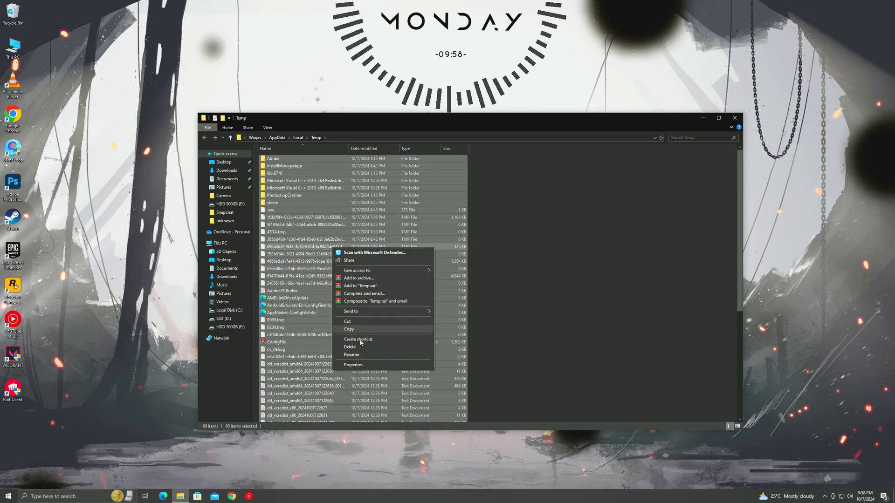
left_click(350, 347)
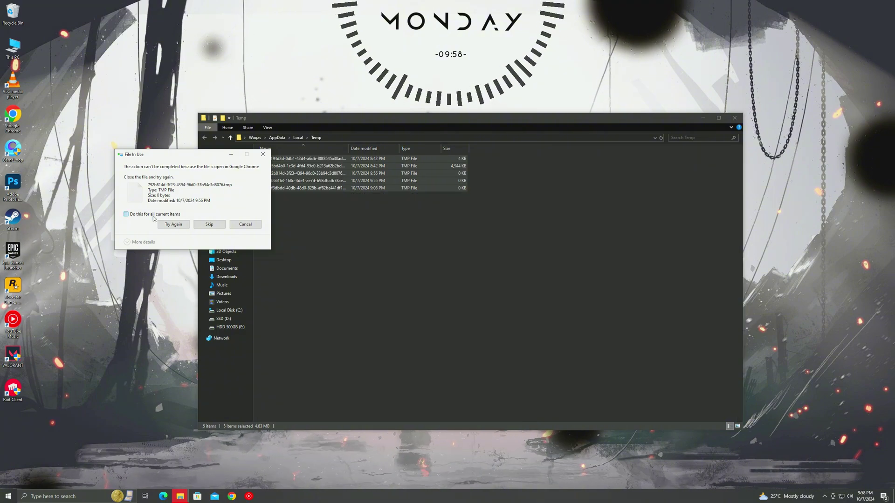
left_click(174, 225)
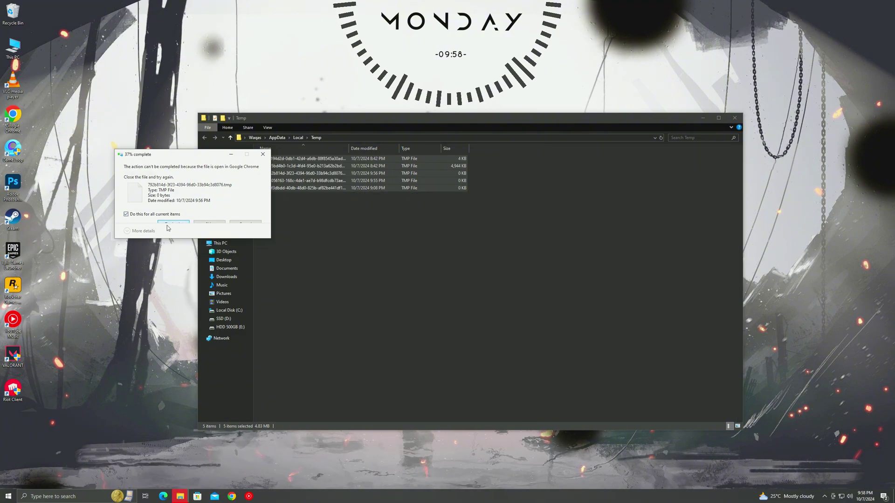
left_click(209, 225)
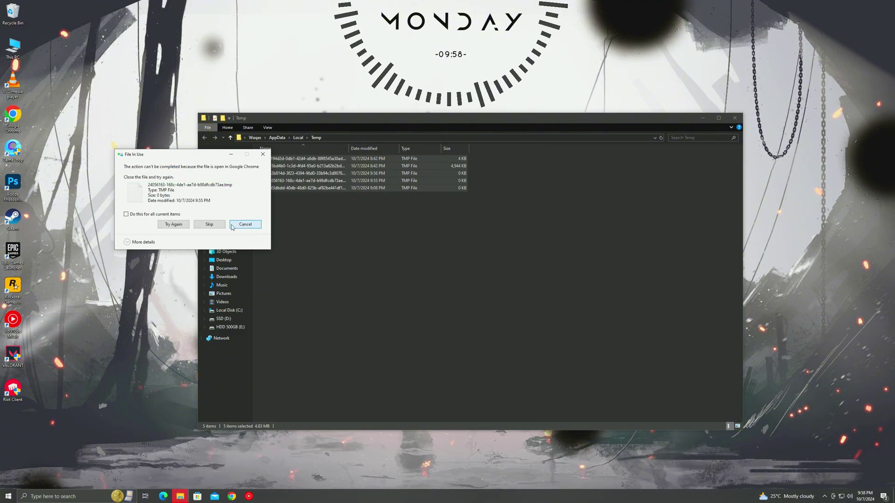
left_click(245, 224)
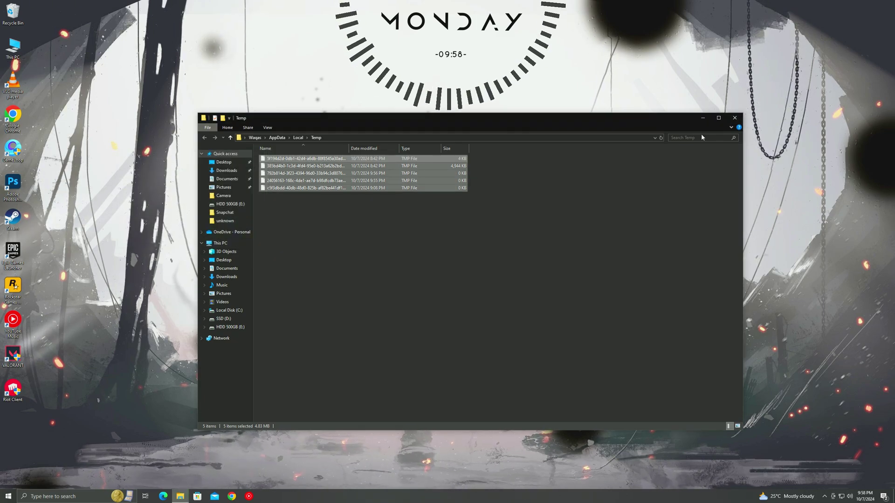
left_click(732, 118)
Step: Open the Windows prefetch folder by running "prefetch" and grant permanent access to it
key("super+r")
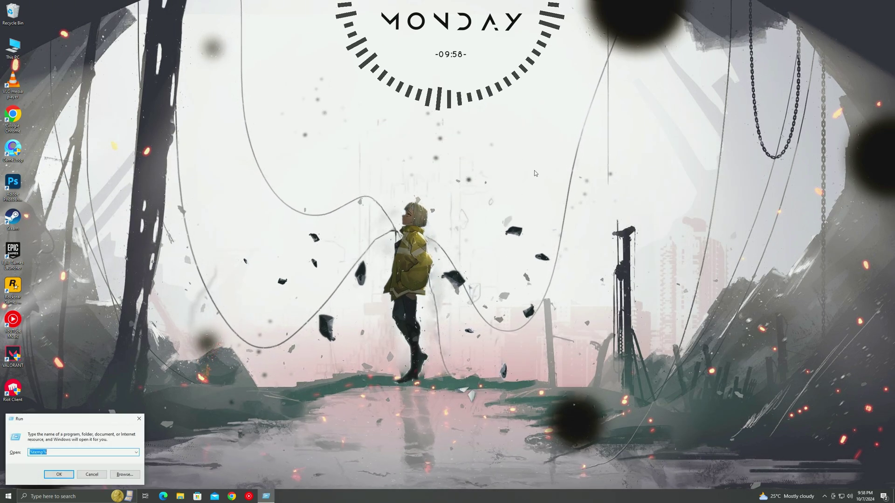
type("p")
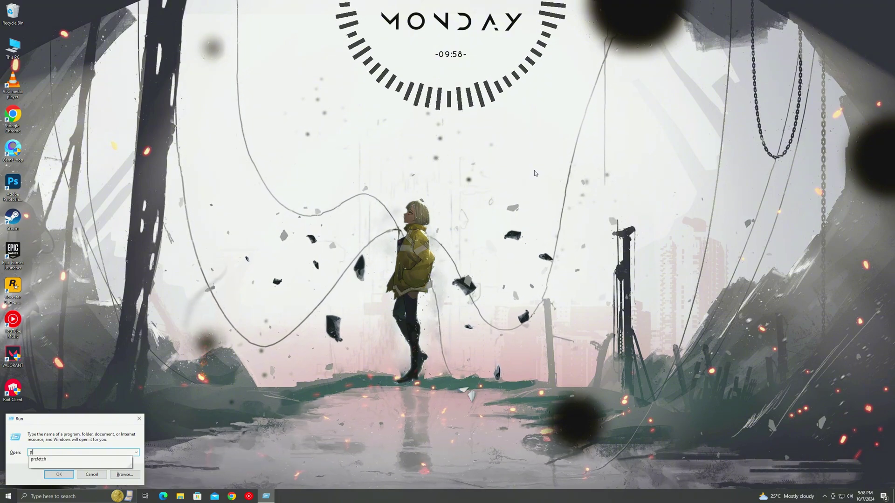
type("refetch")
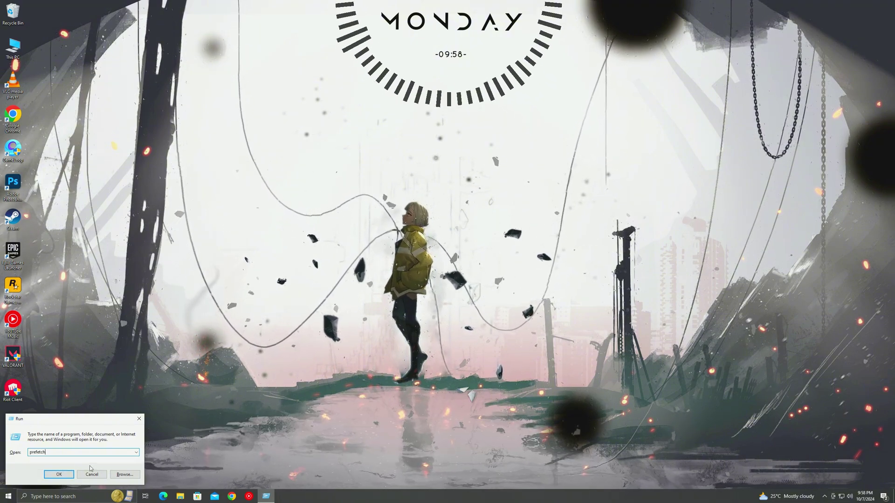
left_click(59, 475)
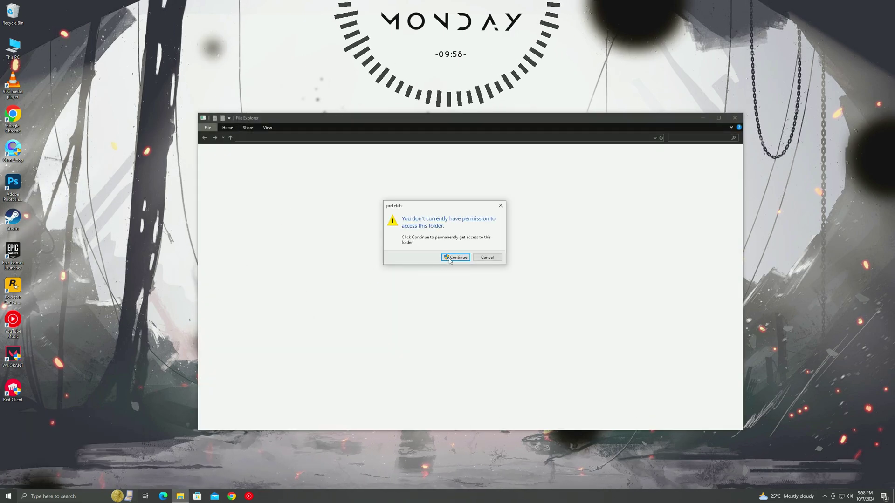
left_click(450, 257)
Step: Delete all files in the prefetch folder, skipping the file that is in use
left_click(315, 254)
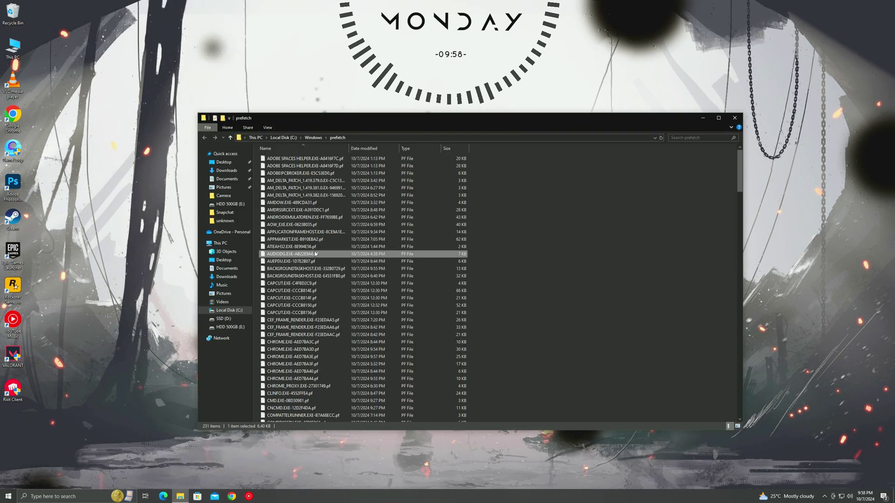
key("ctrl+a")
right_click(305, 239)
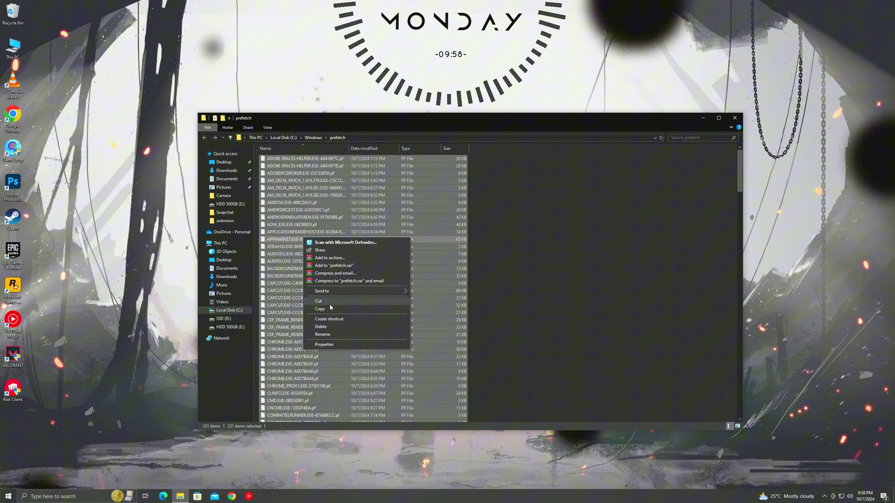
left_click(326, 327)
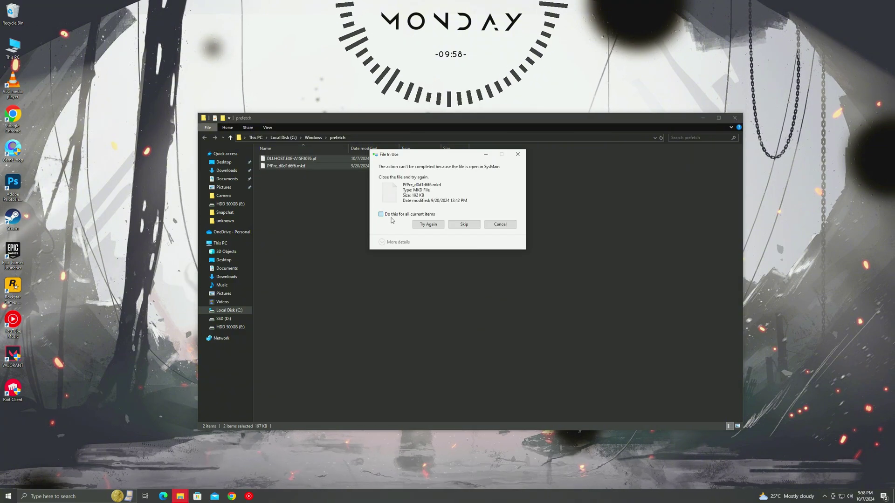
left_click(460, 225)
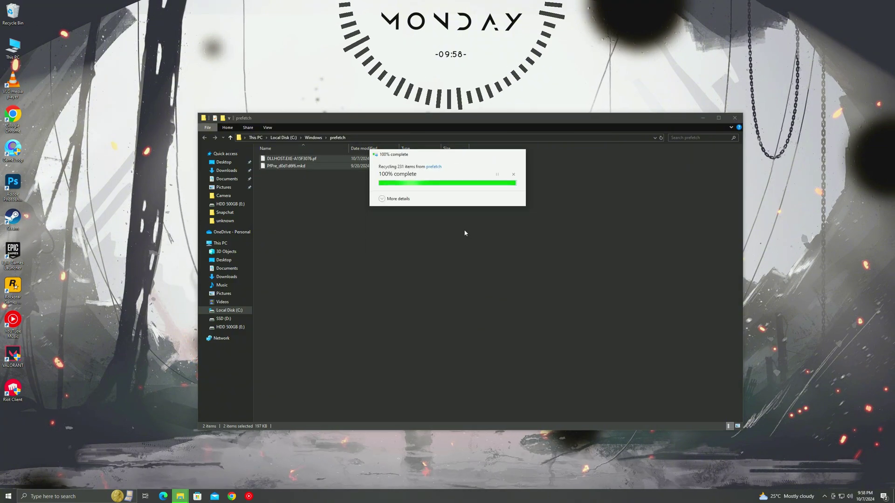
Step: Close the prefetch folder and empty the Recycle Bin, confirming the permanent deletion of its contents
left_click(734, 118)
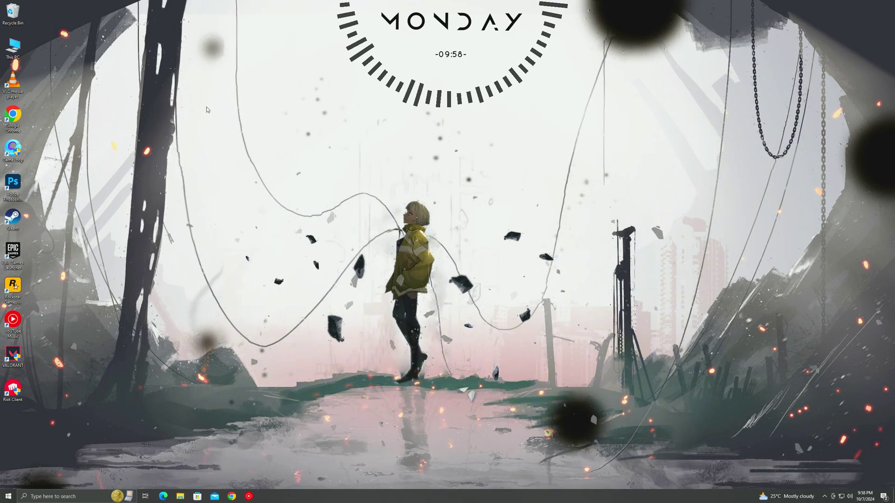
right_click(12, 16)
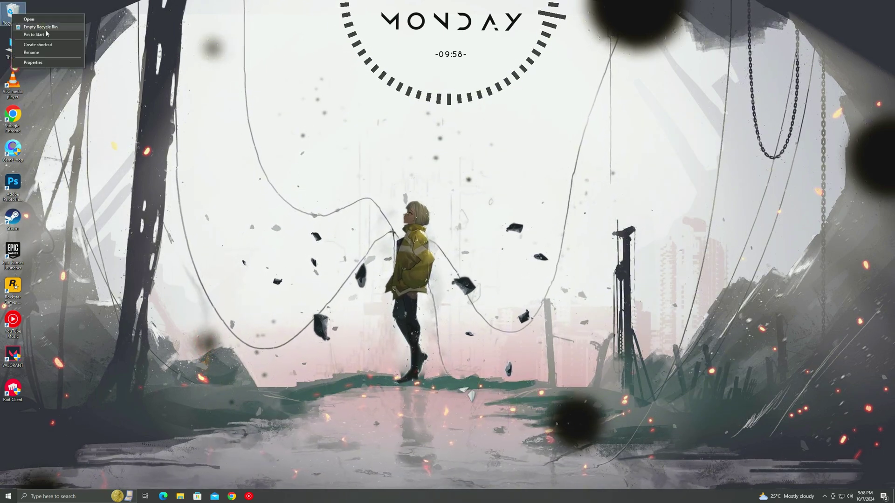
left_click(40, 32)
left_click(475, 254)
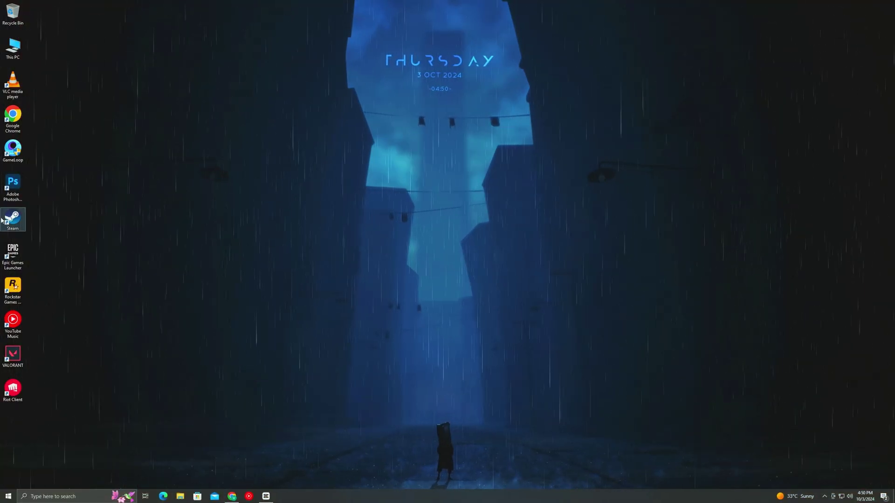
Step: Launch Steam and open the game library
right_click(4, 217)
left_click(21, 222)
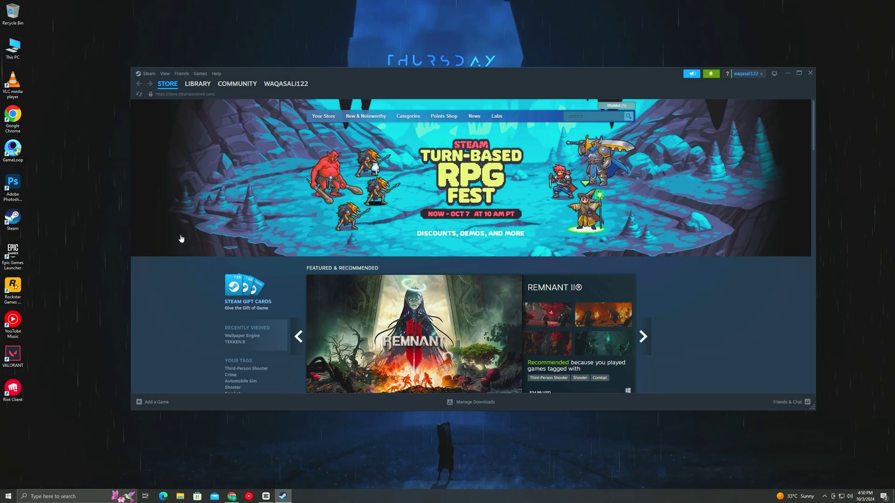
left_click(187, 87)
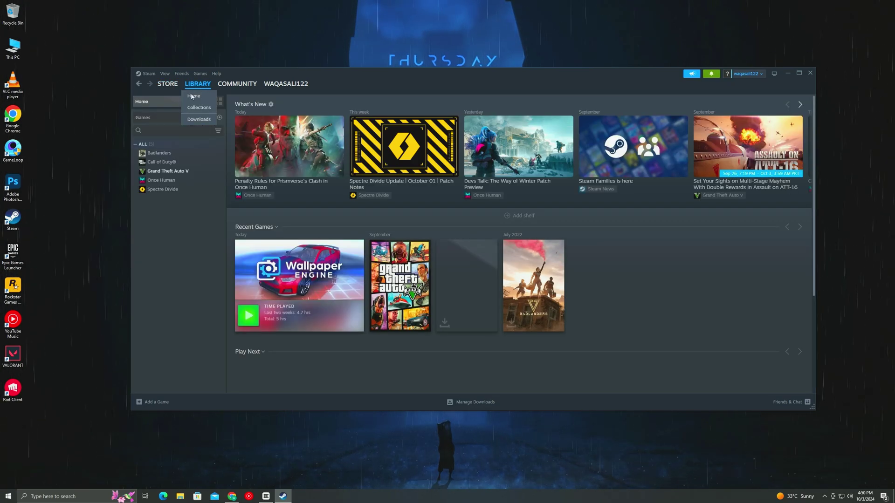
Step: Open the Installed Files section in the properties of Grand Theft Auto V
left_click(174, 171)
right_click(174, 171)
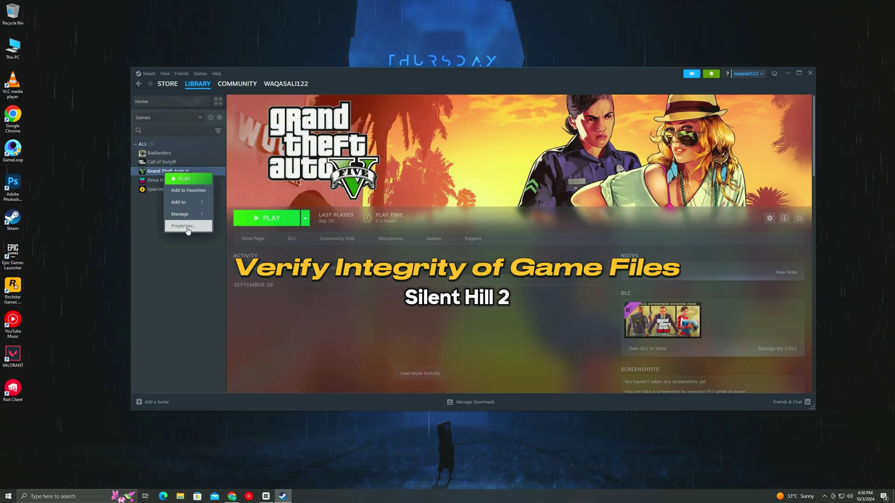
left_click(182, 225)
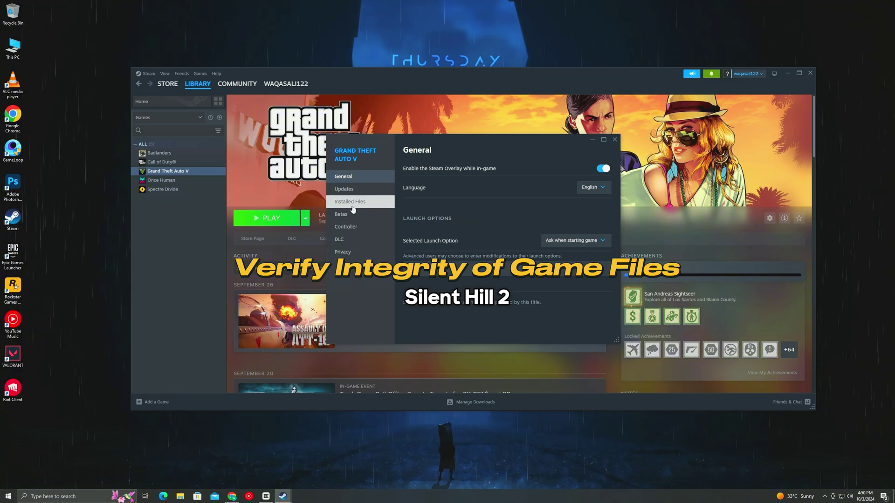
left_click(352, 204)
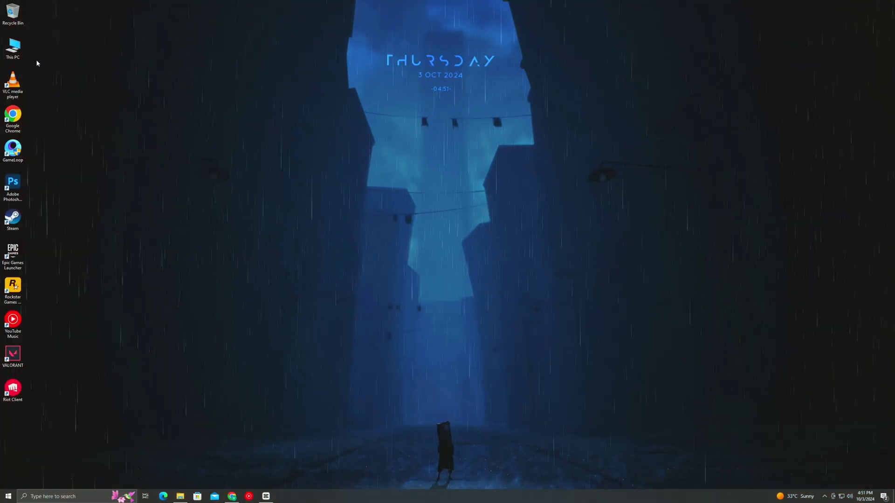
Step: Open the Programs and Features list of installed programs, starting from This PC
double_click(14, 48)
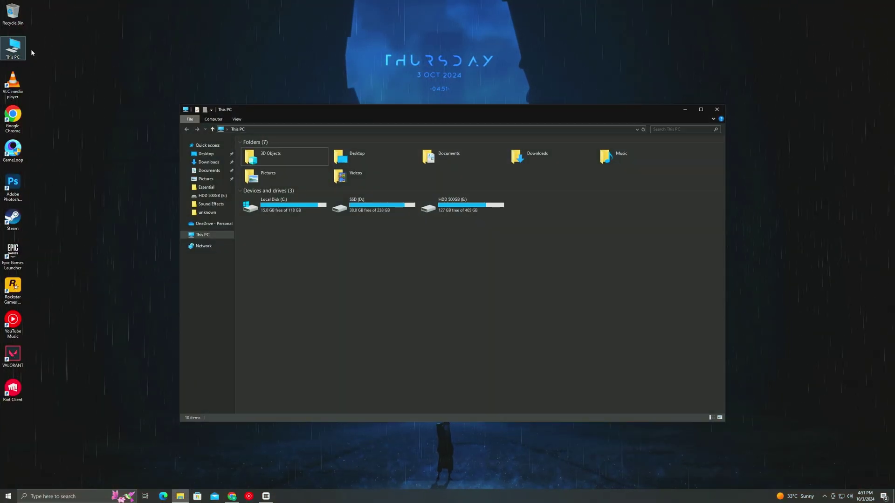
left_click(218, 120)
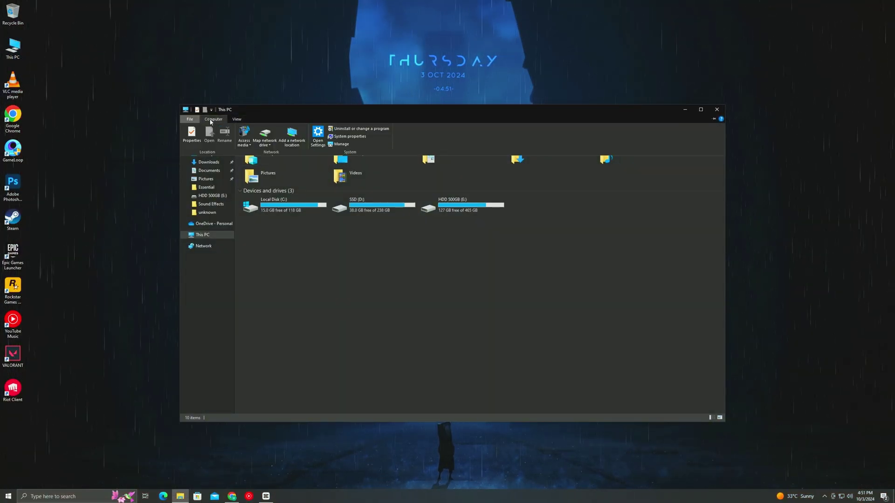
left_click(364, 131)
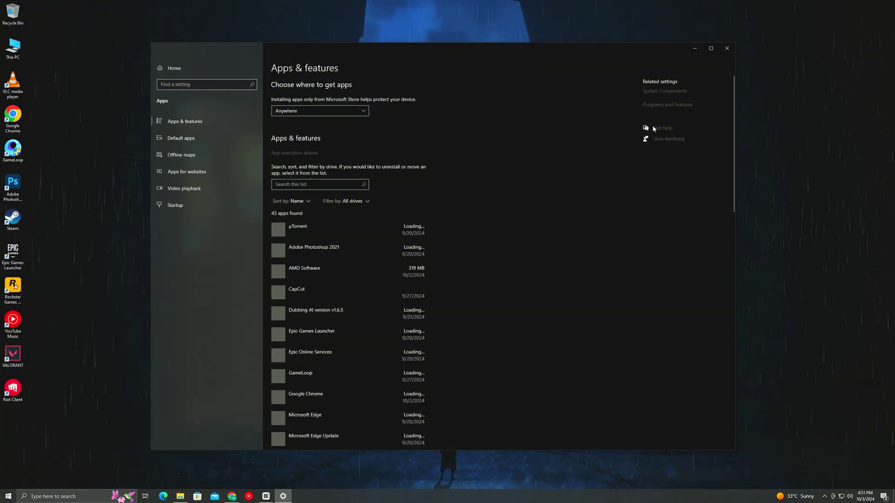
left_click(680, 106)
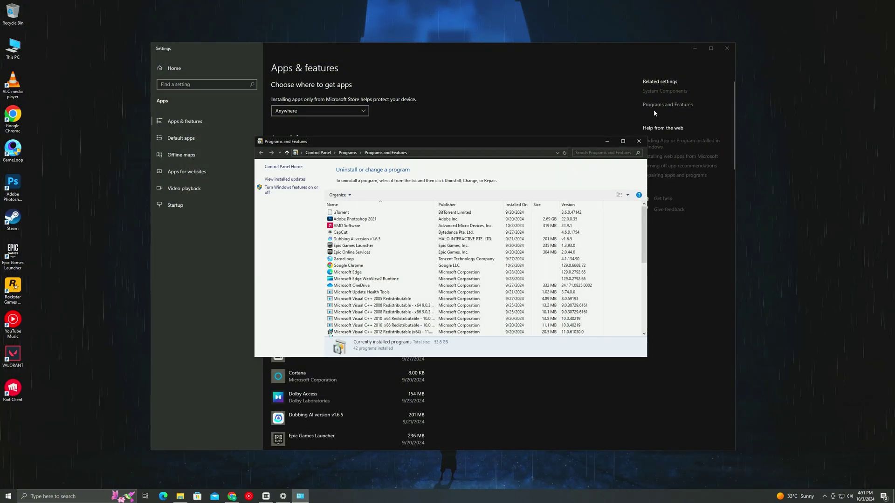
Step: Repair the Microsoft Visual C++ 2015-2022 Redistributable (x86) and close its setup without restarting the computer
scroll(366, 299, "down", 1)
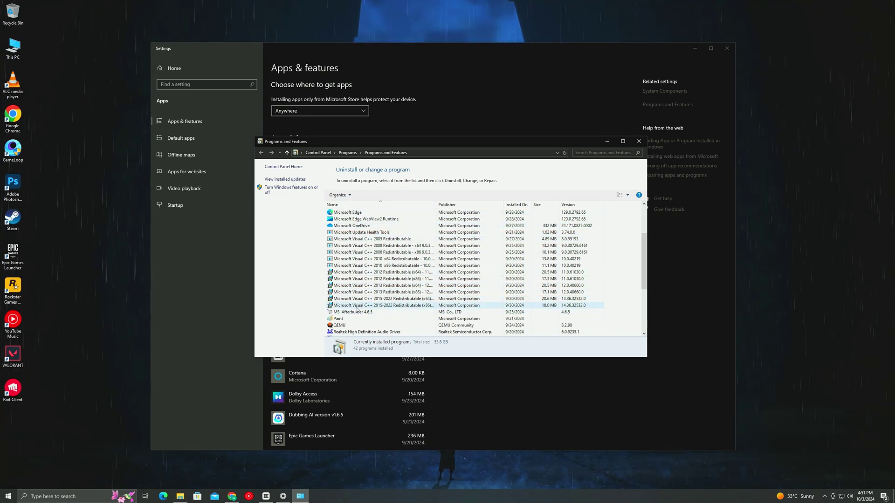
left_click(361, 306)
left_click(366, 195)
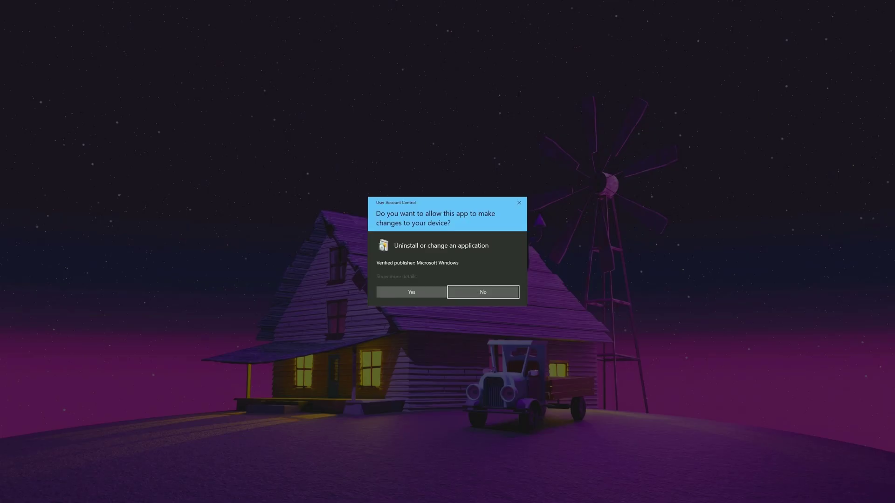
left_click(413, 289)
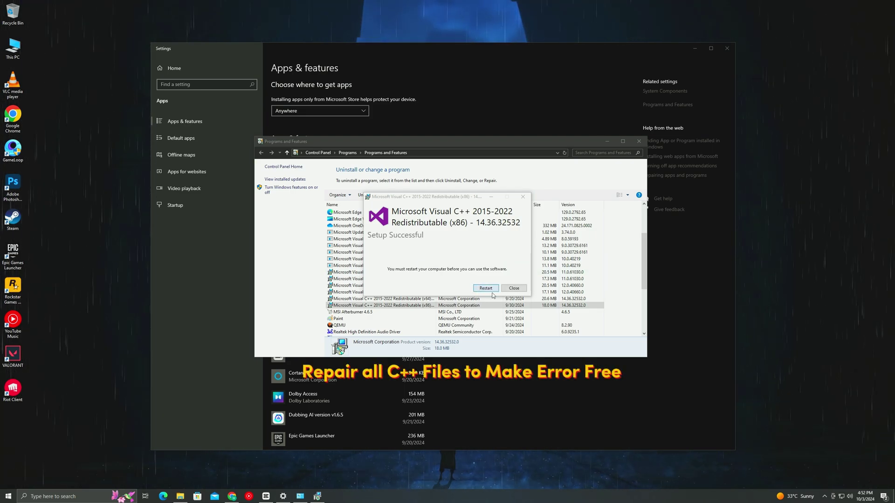
left_click(514, 288)
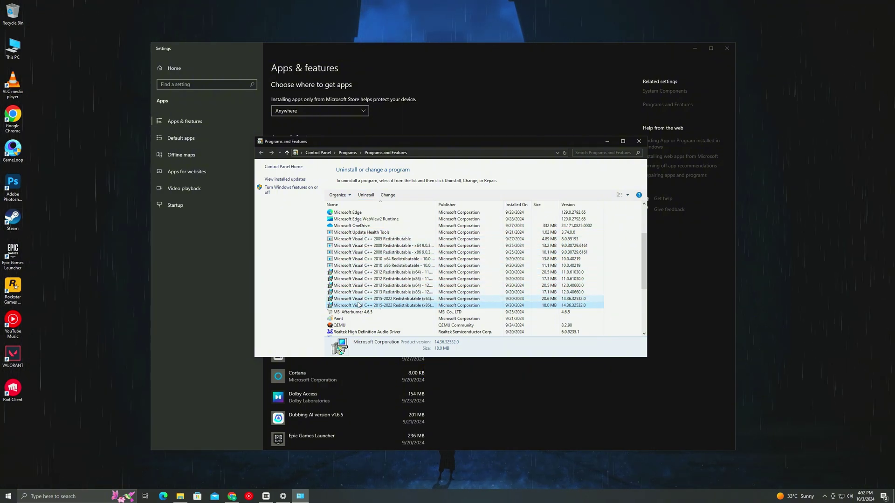
left_click(359, 285)
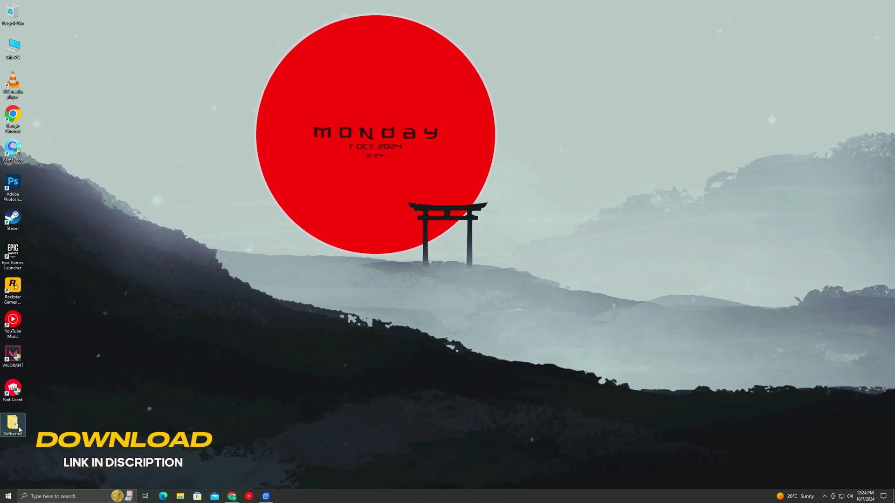
Step: Open the DirectX_11_Setup folder inside the Softwares folder on the desktop
double_click(12, 425)
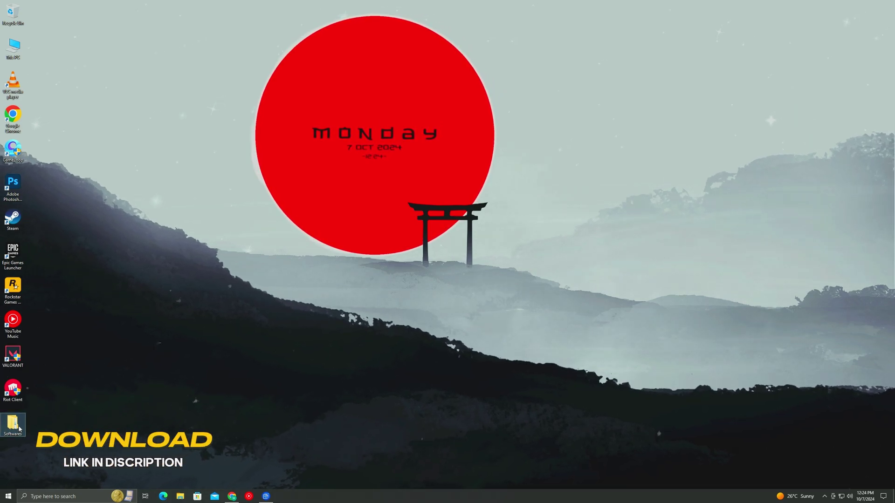
left_click(258, 102)
double_click(260, 101)
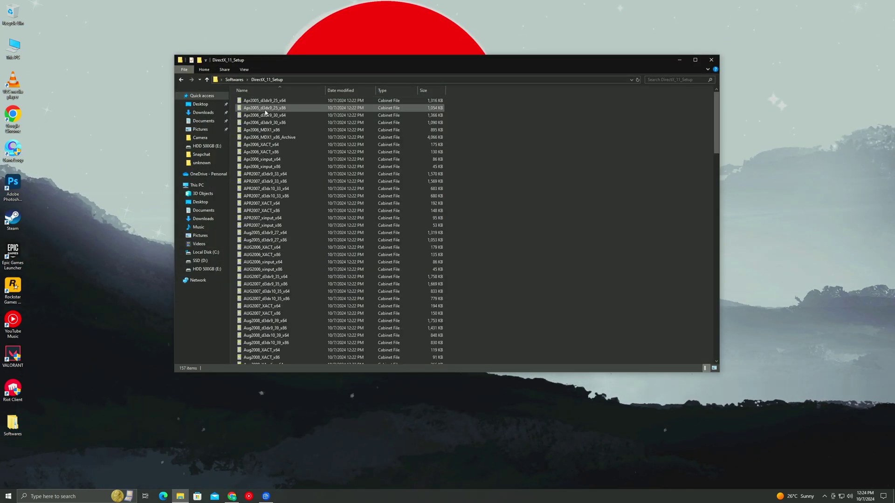
Step: Run DXSETUP as administrator, install the DirectX runtime components and finish the setup
scroll(284, 289, "down", 10)
scroll(284, 296, "down", 2)
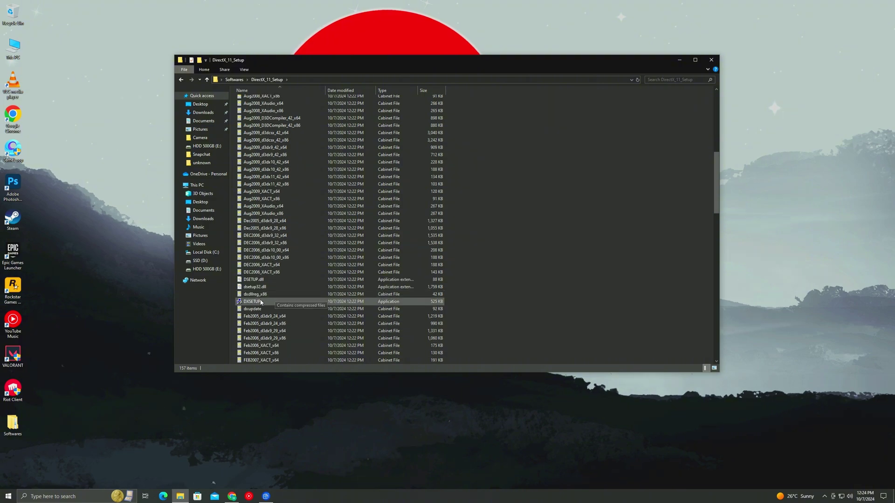
left_click(250, 303)
right_click(270, 308)
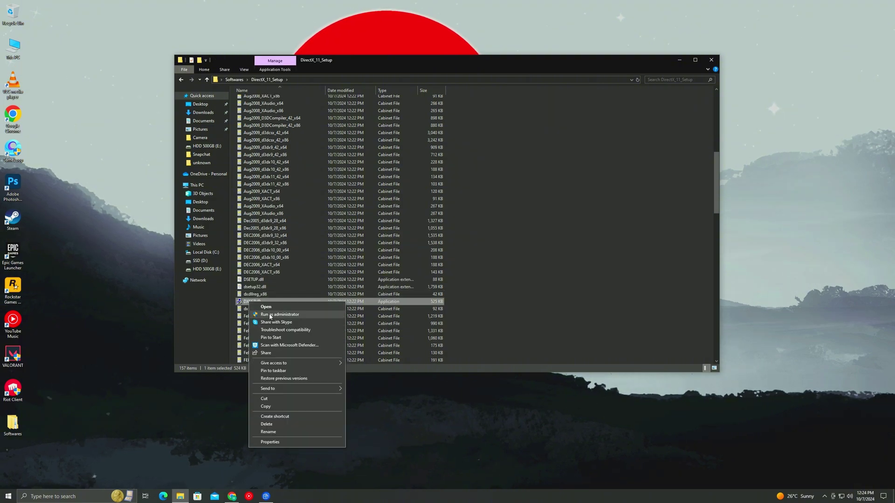
left_click(271, 315)
left_click(167, 164)
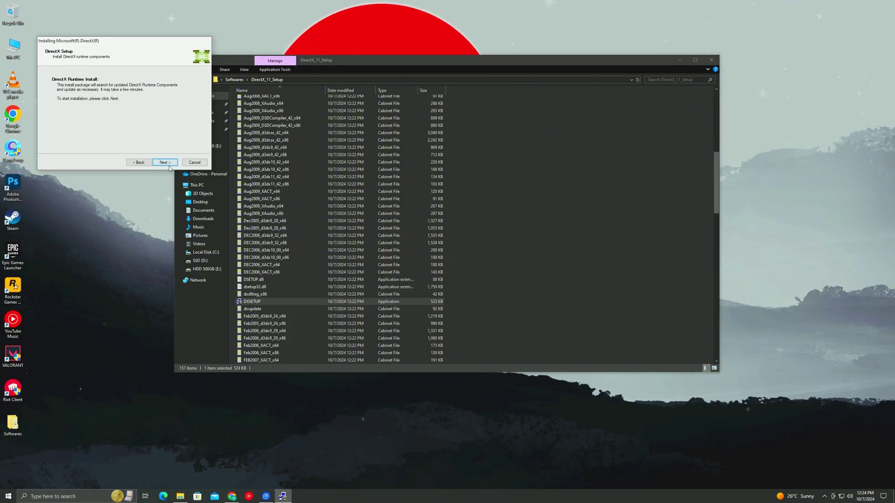
left_click(167, 164)
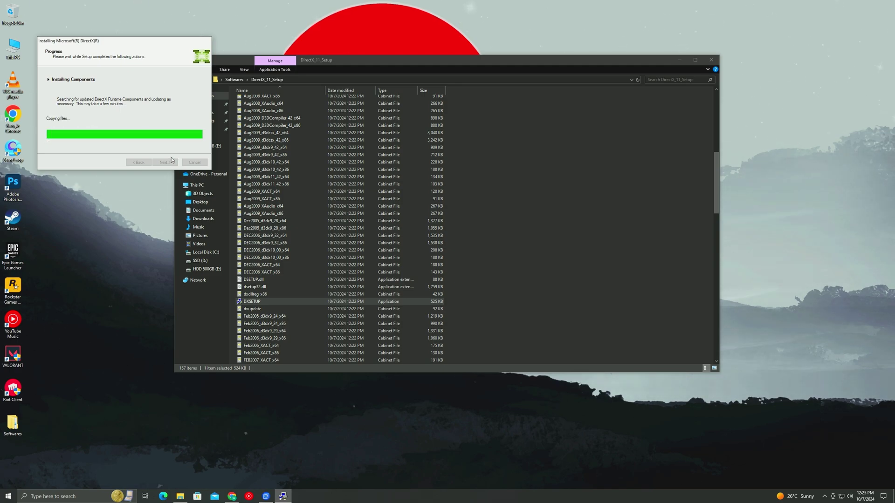
left_click(164, 162)
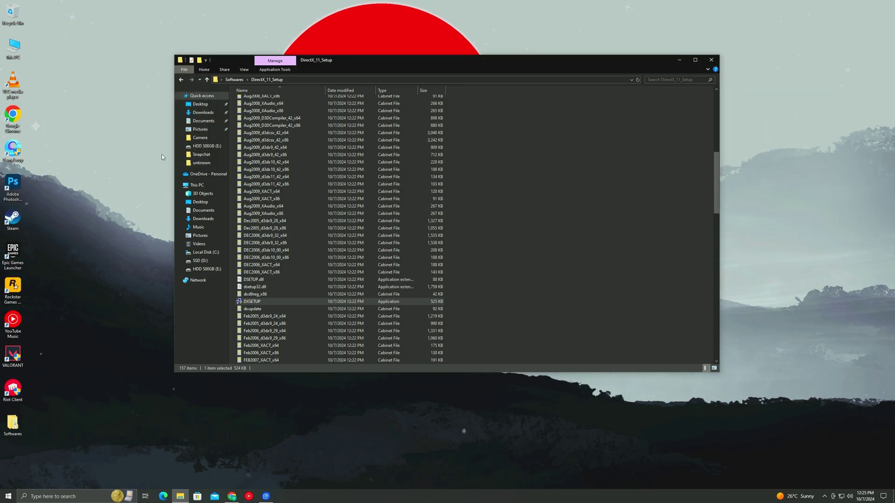
Step: Run the install_all batch file from the Visual-C-Runtimes-All-in-One-Jul-2021 folder in Softwares
left_click(182, 79)
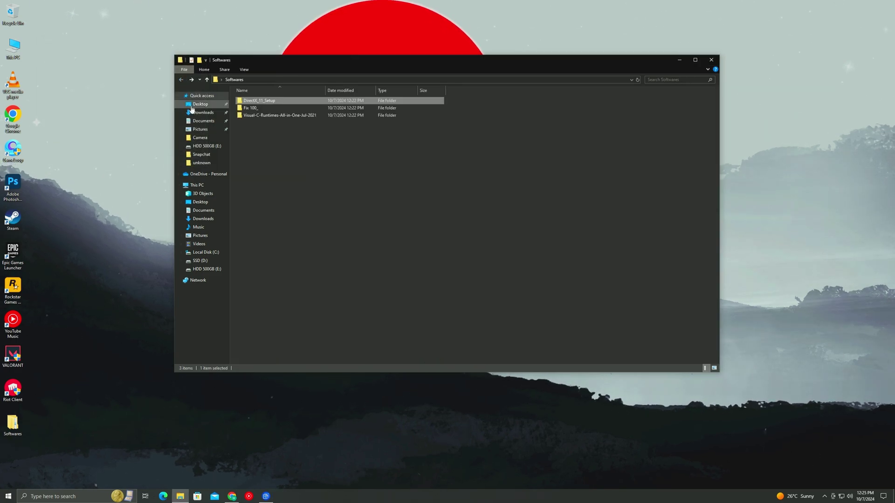
double_click(267, 116)
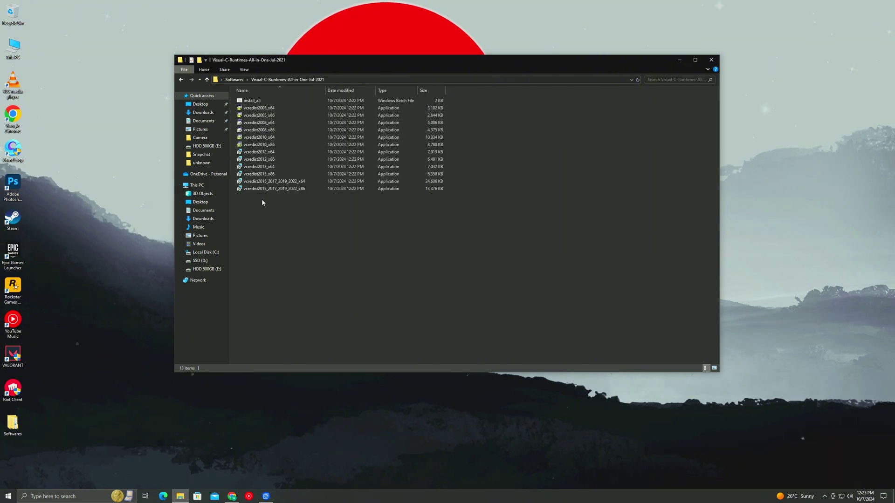
left_click(253, 101)
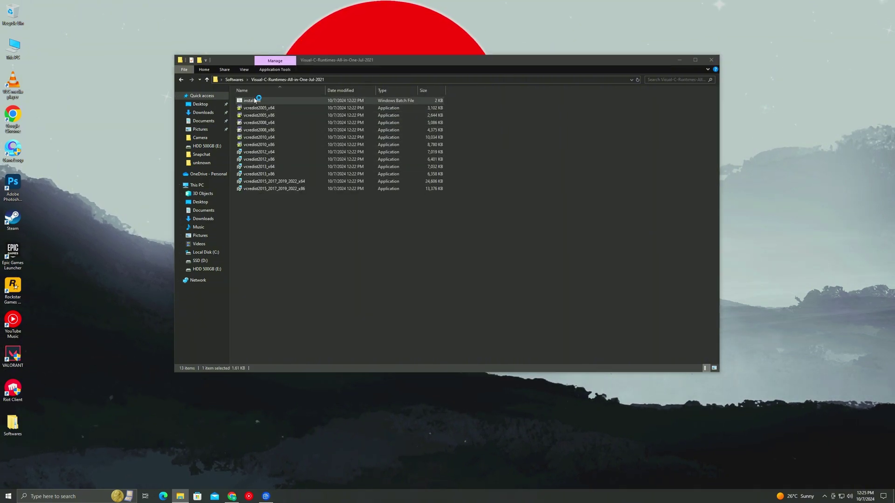
double_click(253, 100)
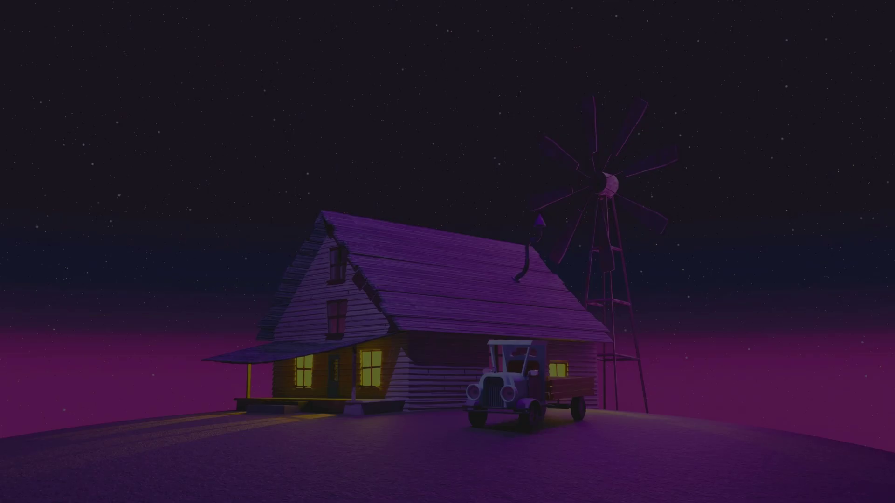
Step: Allow the Visual C++ redistributable installers started by the batch file to make changes to the device
left_click(395, 296)
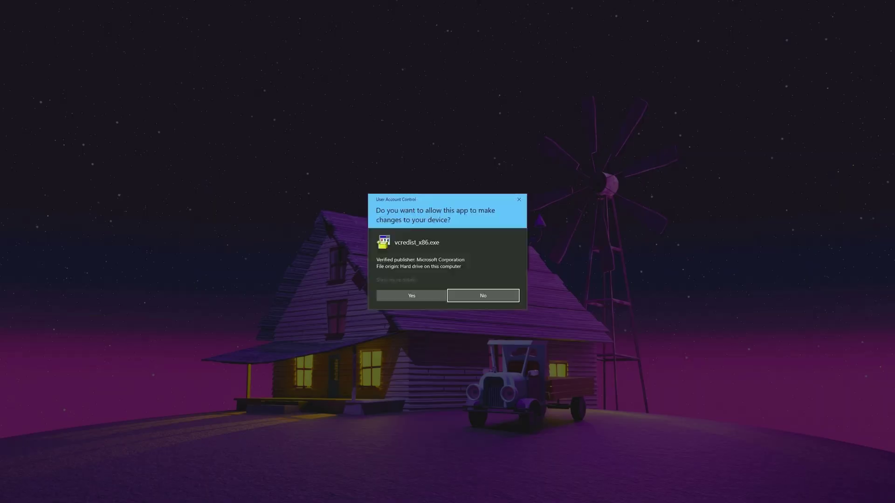
left_click(395, 295)
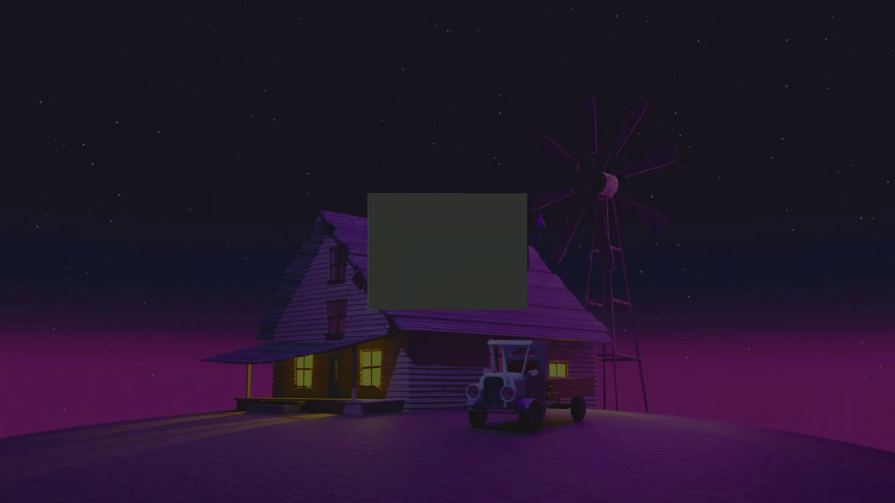
left_click(385, 295)
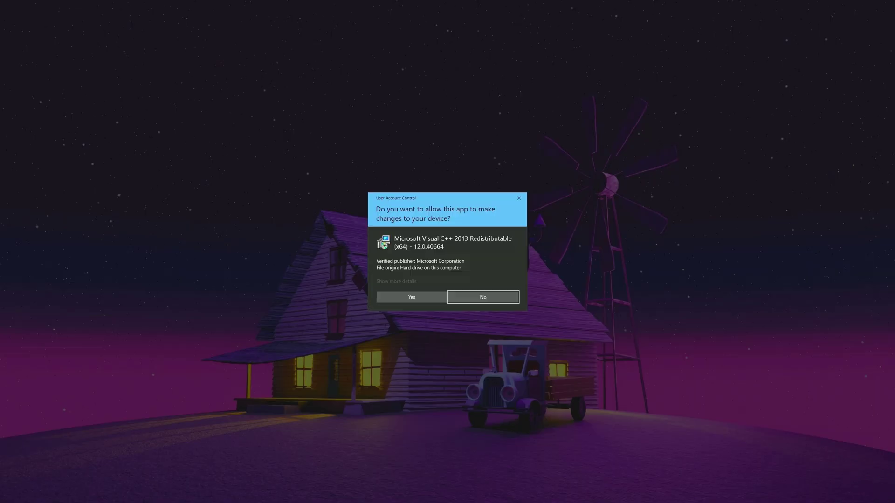
left_click(385, 296)
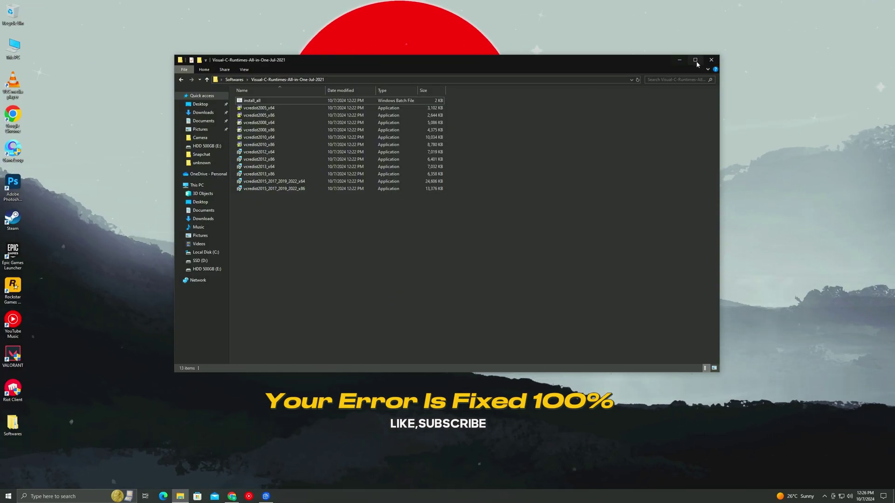